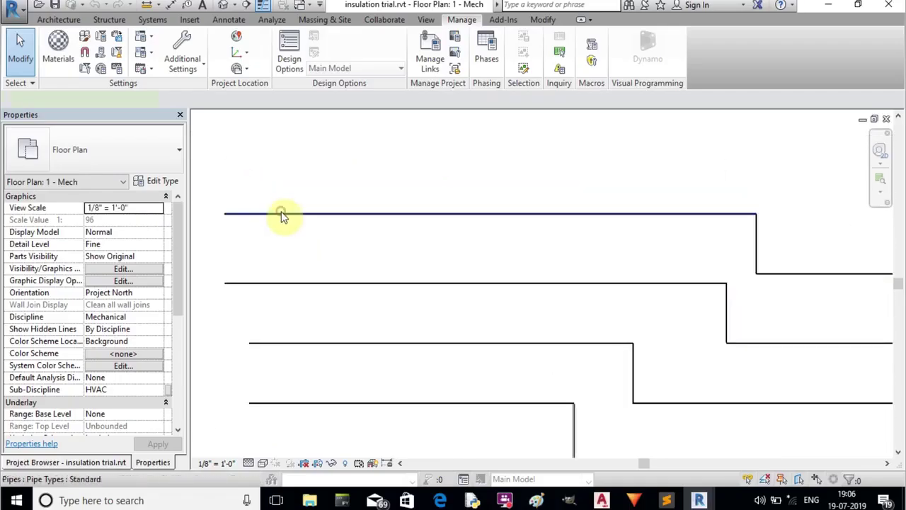
Examine the diameter and insulation properties of the two uppermost return pipes in the floor plan, one after the other
left_click(281, 212)
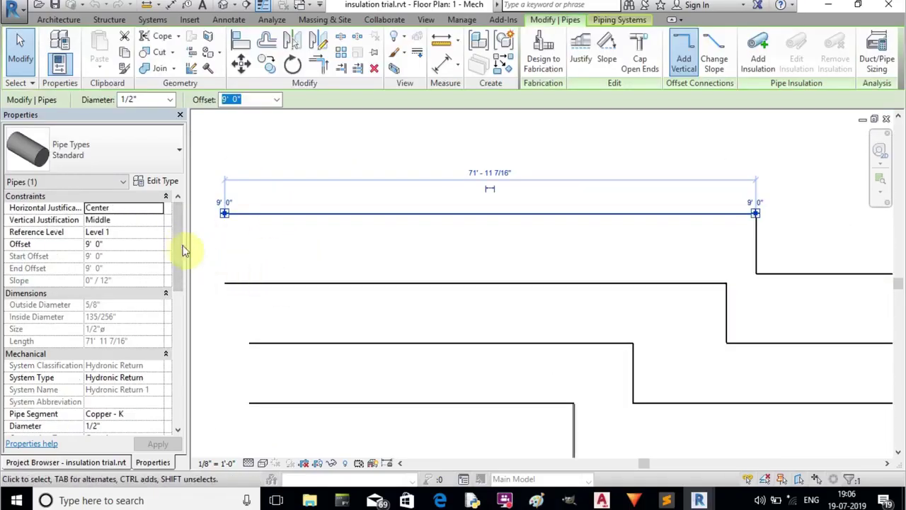
left_click(190, 327)
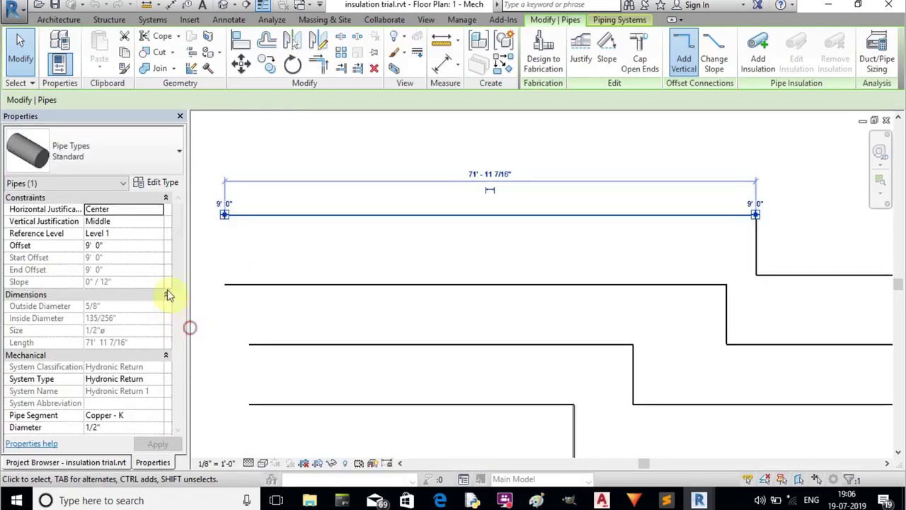
left_click_drag(177, 252, 182, 395)
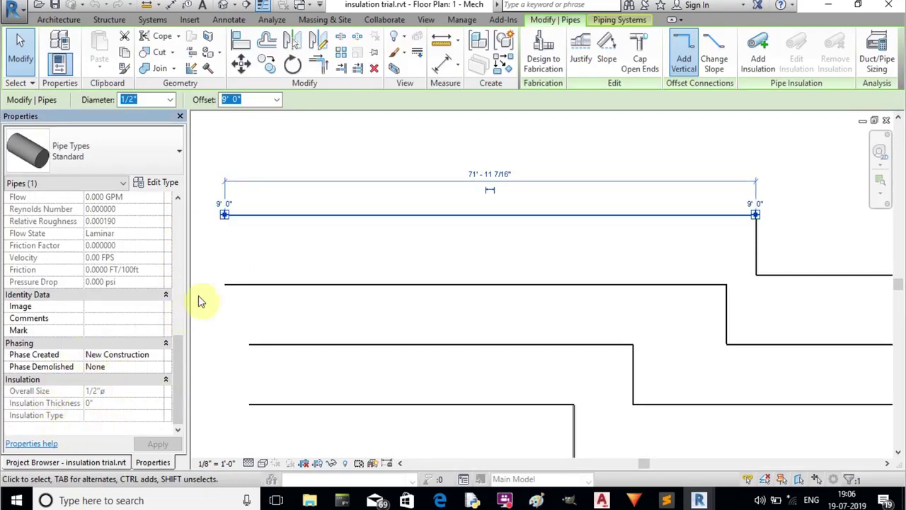
left_click(225, 256)
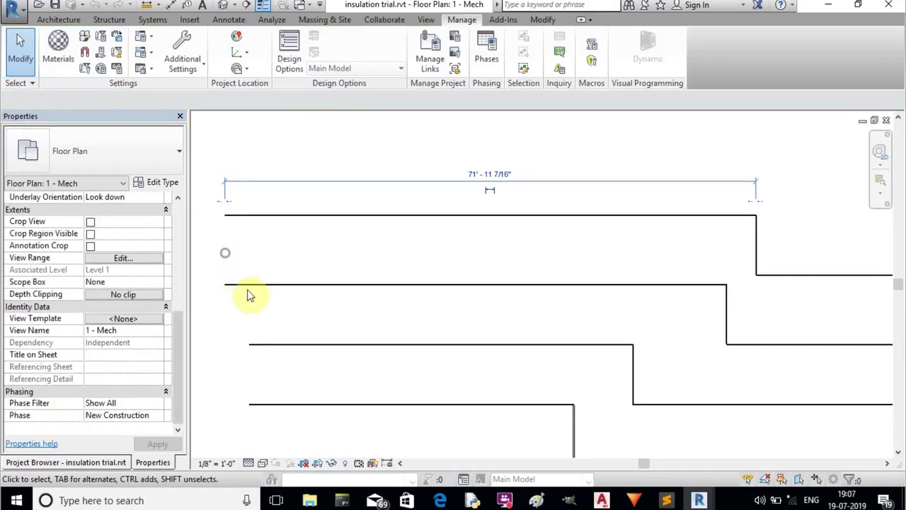
left_click(249, 285)
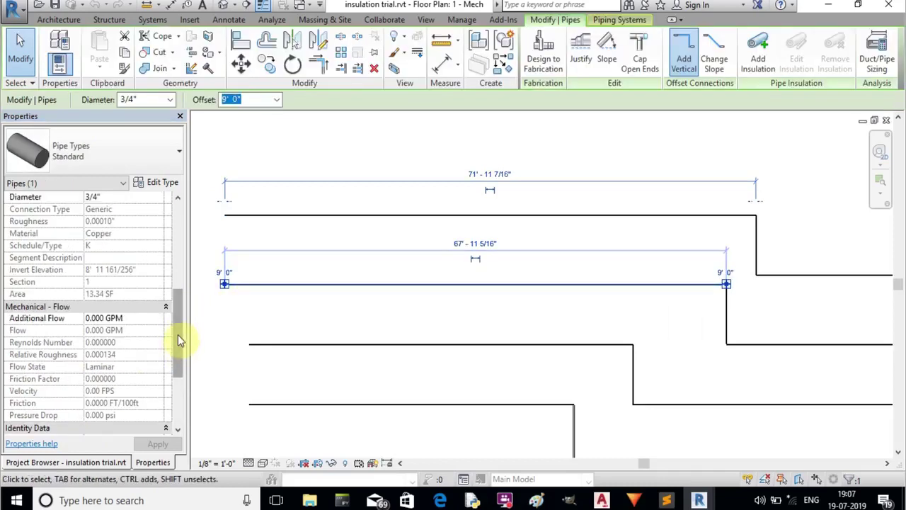
left_click_drag(177, 334, 182, 394)
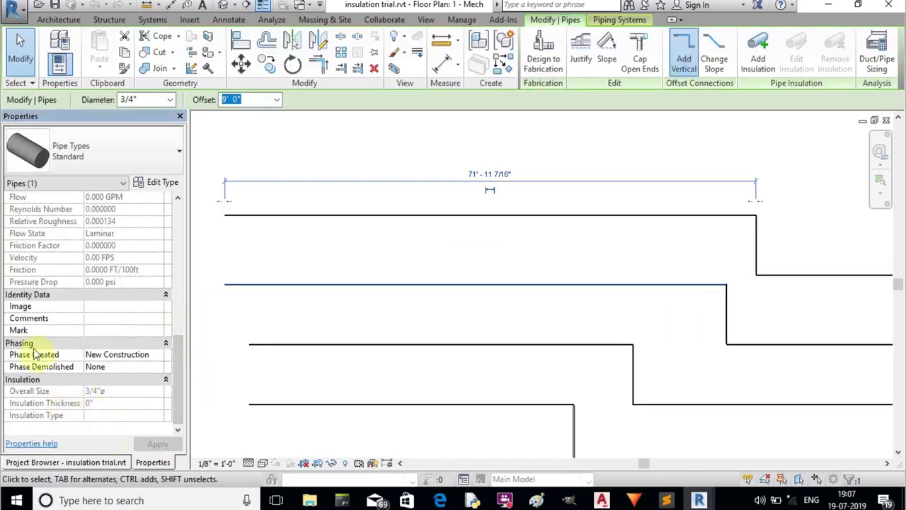
left_click(255, 306)
Examine the diameter and mechanical properties of the third return pipe from the top, then deselect it
left_click(274, 346)
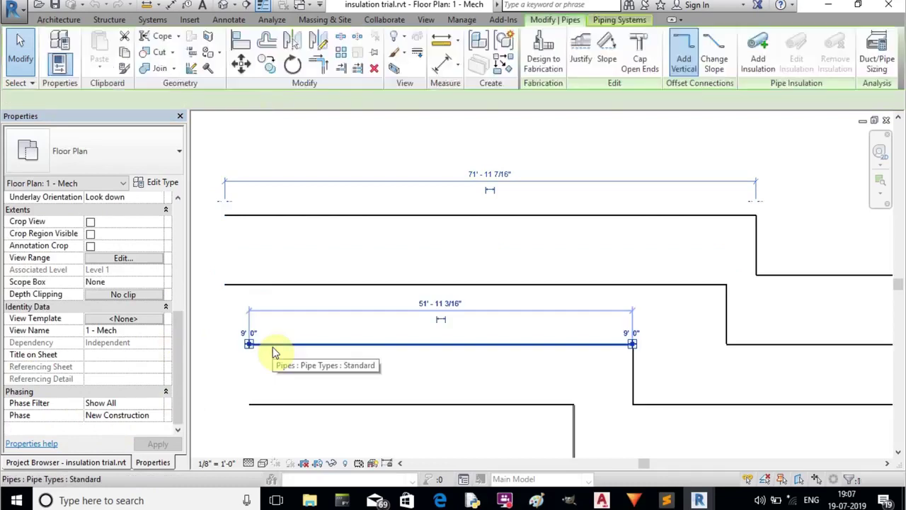
left_click(273, 346)
left_click_drag(177, 345, 184, 273)
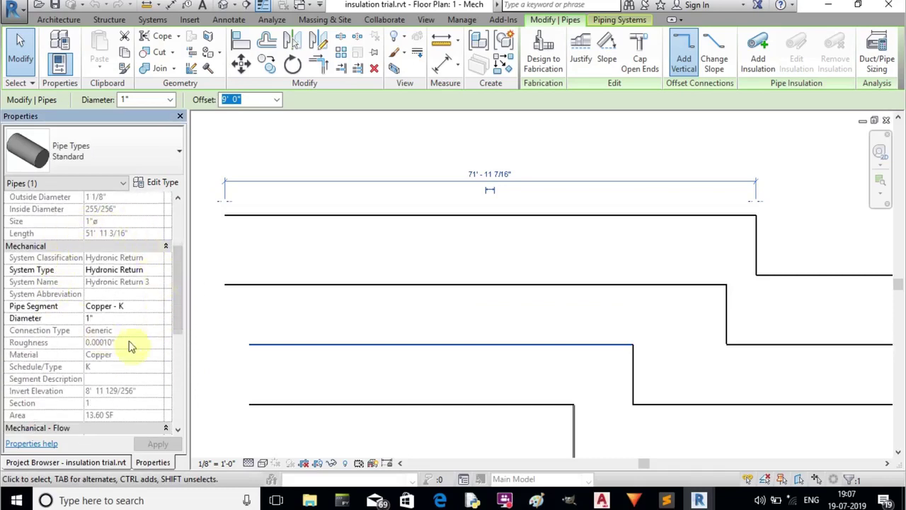
left_click(234, 342)
left_click(263, 377)
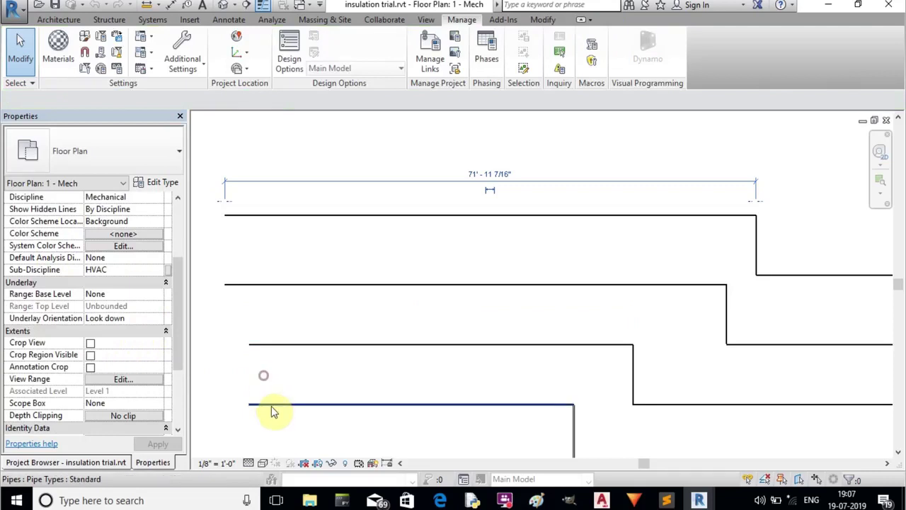
Inspect the fourth return pipe's size, system type and insulation properties, then deselect it
left_click(273, 407)
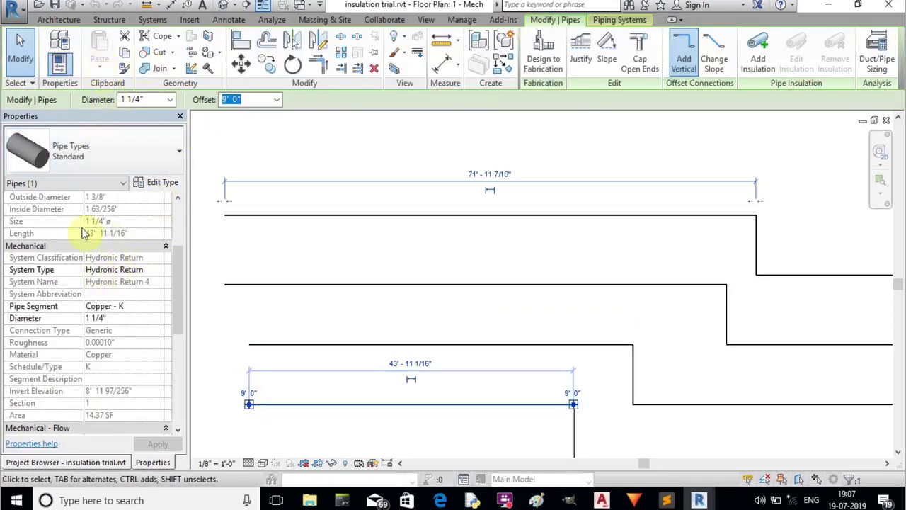
scroll(177, 314, "down", 4)
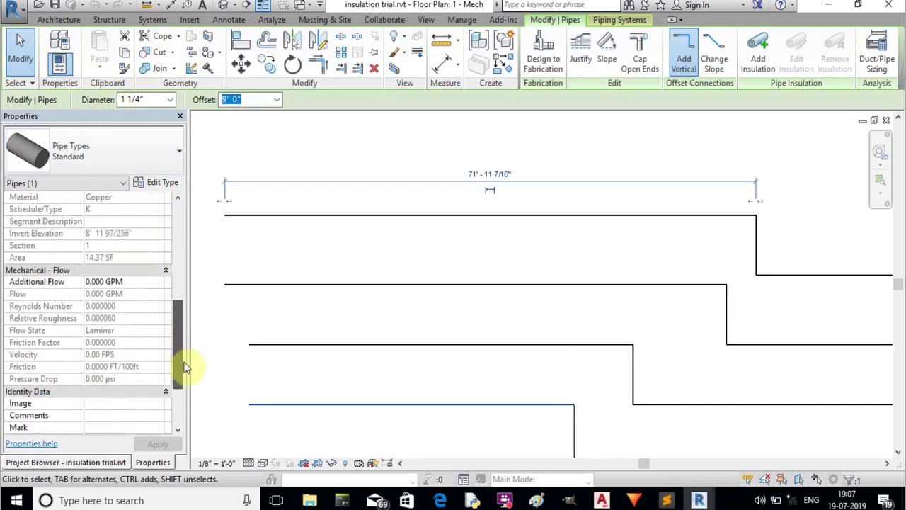
scroll(180, 375, "up", 5)
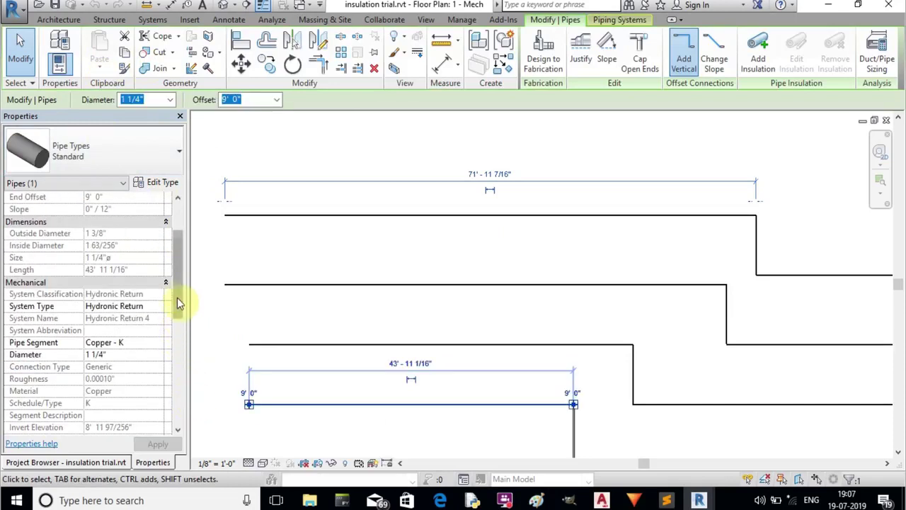
left_click_drag(177, 299, 181, 409)
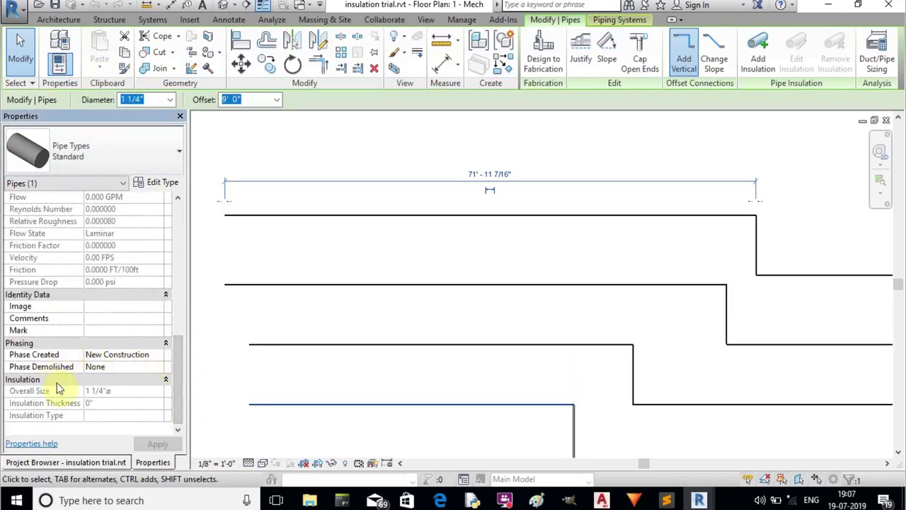
left_click(203, 360)
Examine the diameter, insulation and system type of the lowest of the three parallel pipes farther down the plan
scroll(378, 198, "down", 3)
middle_click_drag(321, 283, 303, 160)
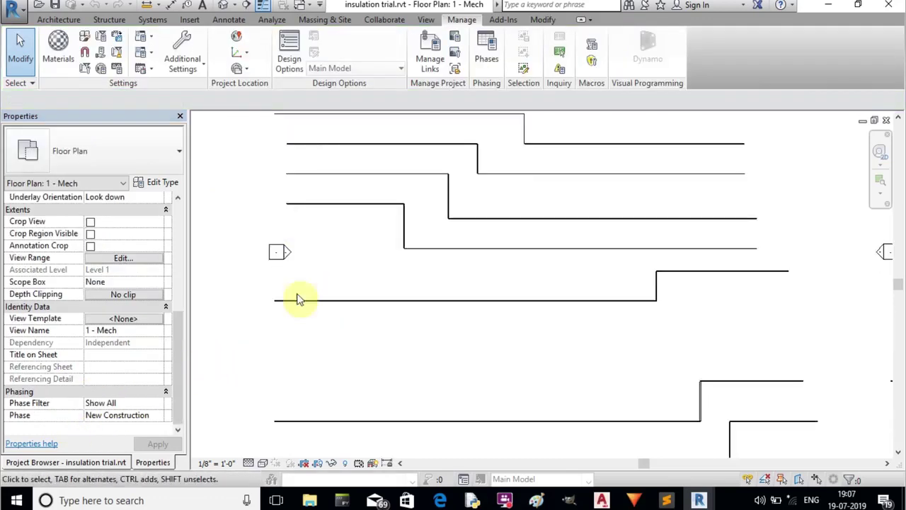
middle_click_drag(328, 348, 326, 258)
scroll(323, 415, "up", 4)
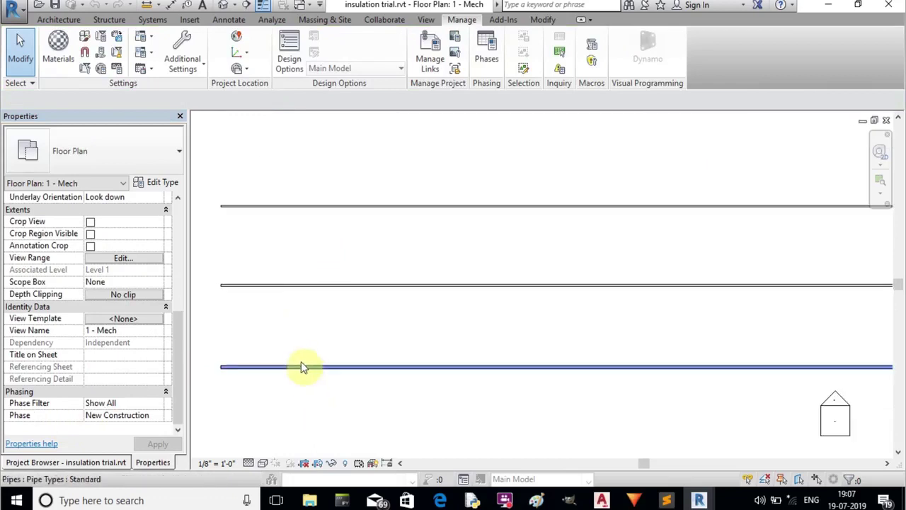
left_click(300, 368)
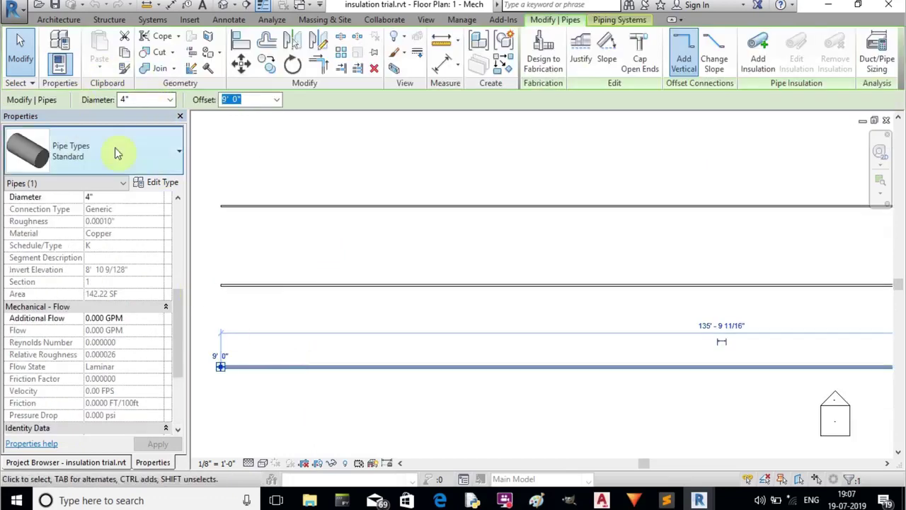
left_click_drag(175, 316, 178, 382)
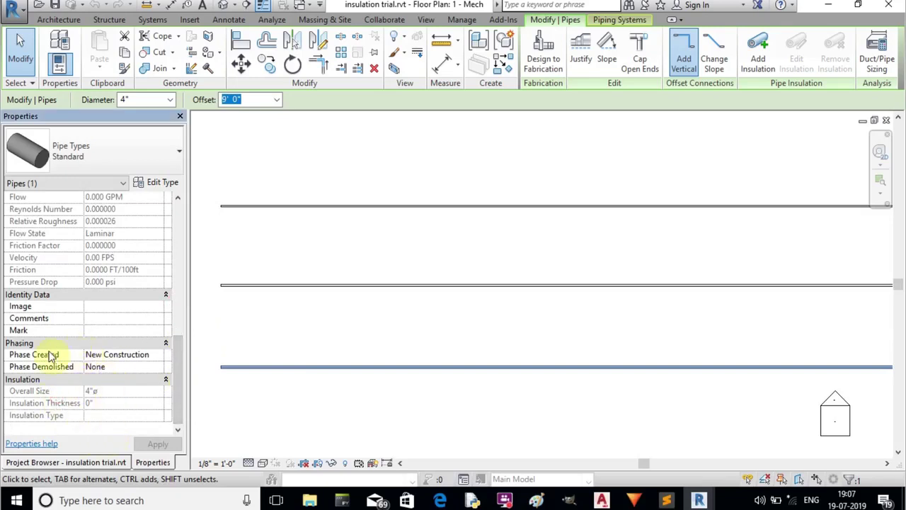
left_click_drag(178, 378, 180, 279)
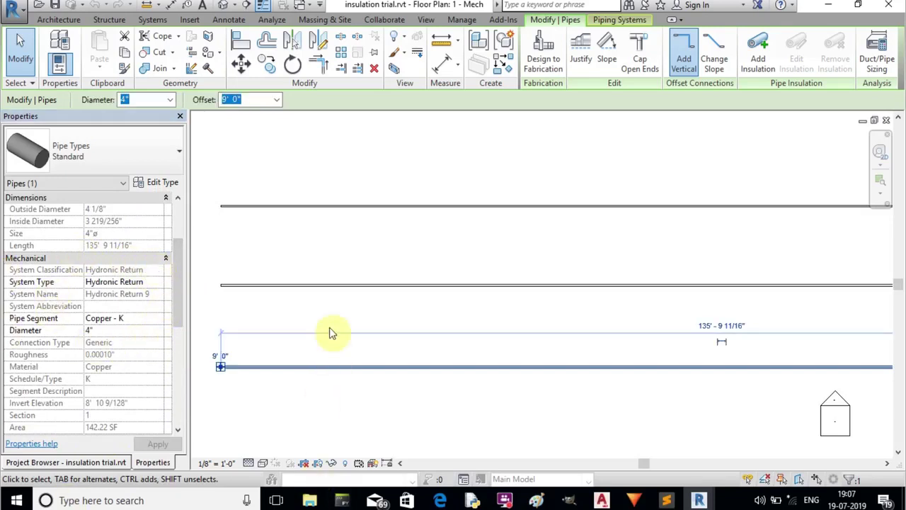
Check the diameter and insulation properties of the middle of the three parallel return pipes, then clear the selection
left_click(322, 284)
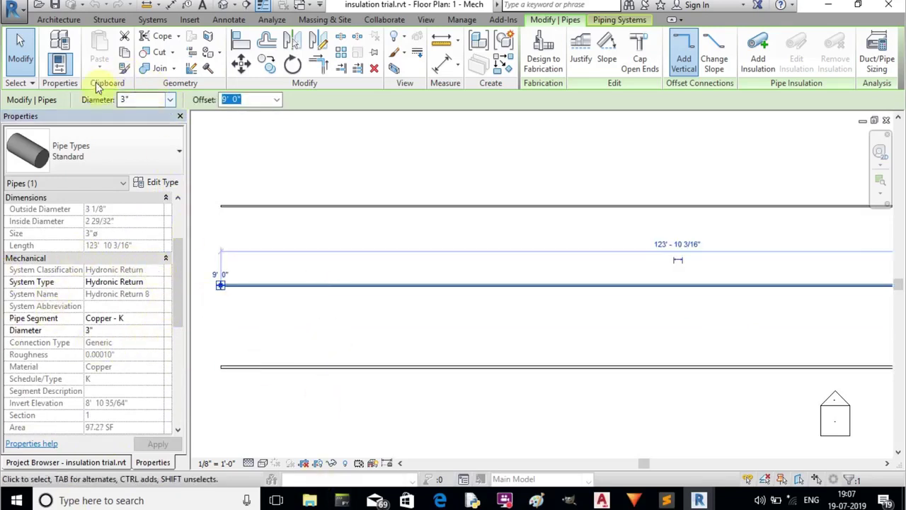
left_click_drag(178, 300, 192, 398)
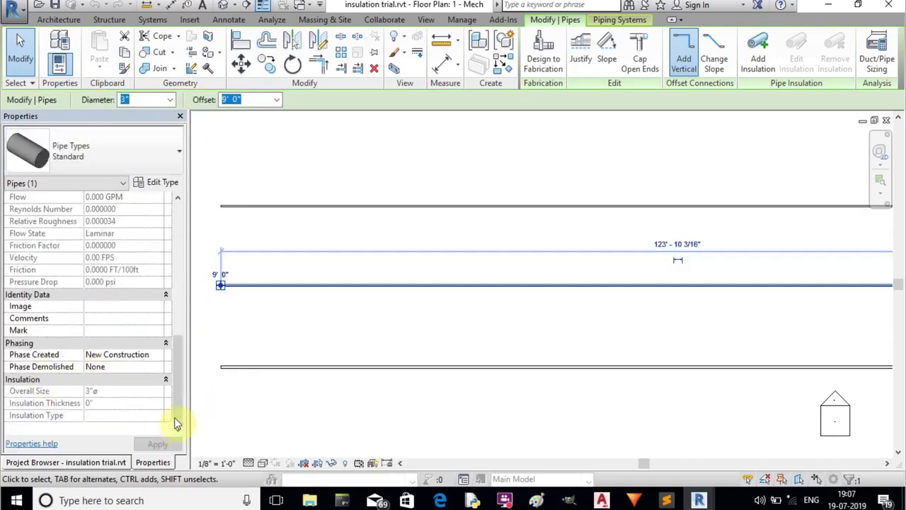
left_click(284, 394)
Inspect the diameter and insulation properties of the lowest large pipe in the stepped run, then deselect it
scroll(576, 234, "down", 3)
middle_click_drag(684, 267, 376, 208)
scroll(376, 389, "up", 2)
scroll(401, 352, "up", 2)
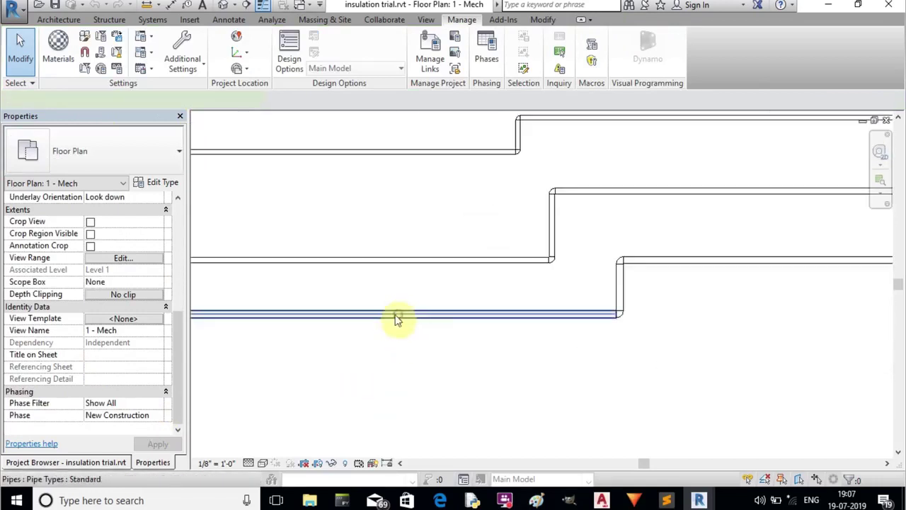
left_click(396, 318)
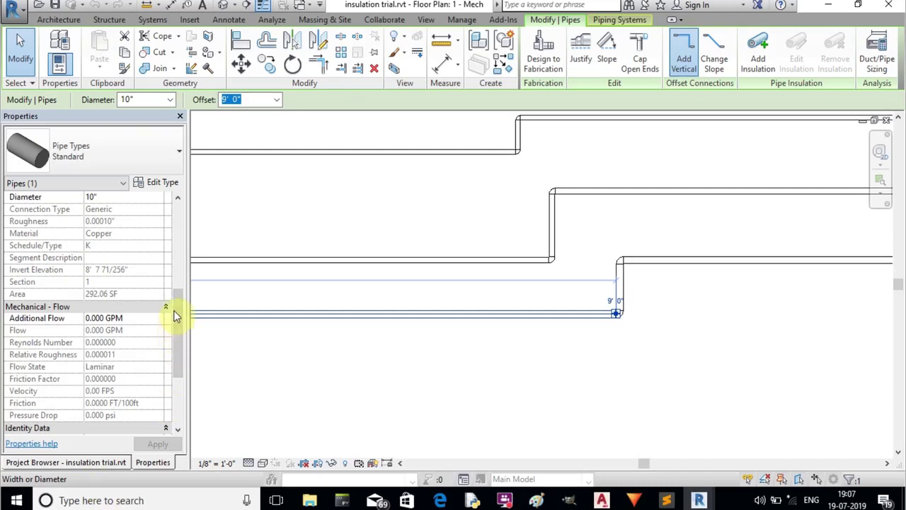
left_click_drag(173, 310, 171, 363)
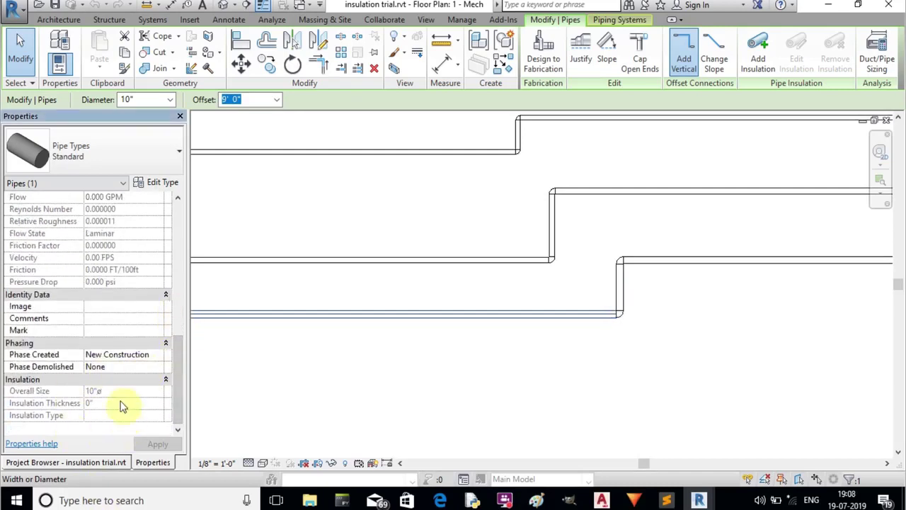
left_click(396, 388)
Examine the diameter, system type and insulation properties of the top pipe in the second group of stepped pipes
scroll(415, 375, "down", 3)
middle_click_drag(536, 360, 217, 415)
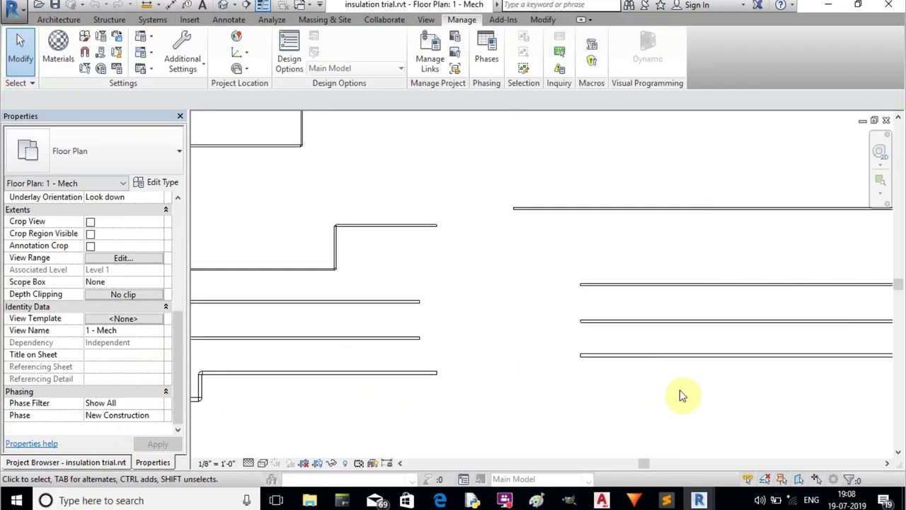
middle_click_drag(681, 395, 446, 432)
mouse_move(438, 398)
middle_mouse_down()
mouse_move(448, 350)
mouse_move(425, 406)
middle_mouse_up()
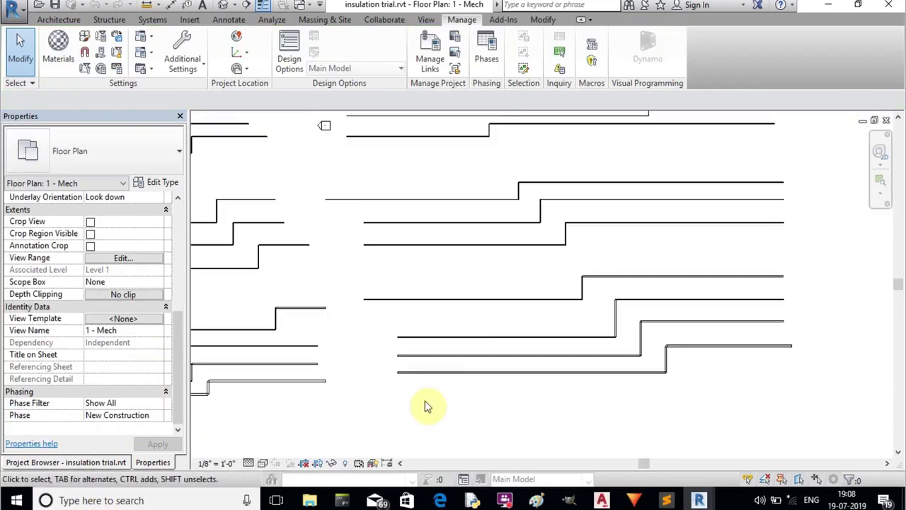
middle_click_drag(399, 181, 423, 407)
scroll(517, 264, "up", 2)
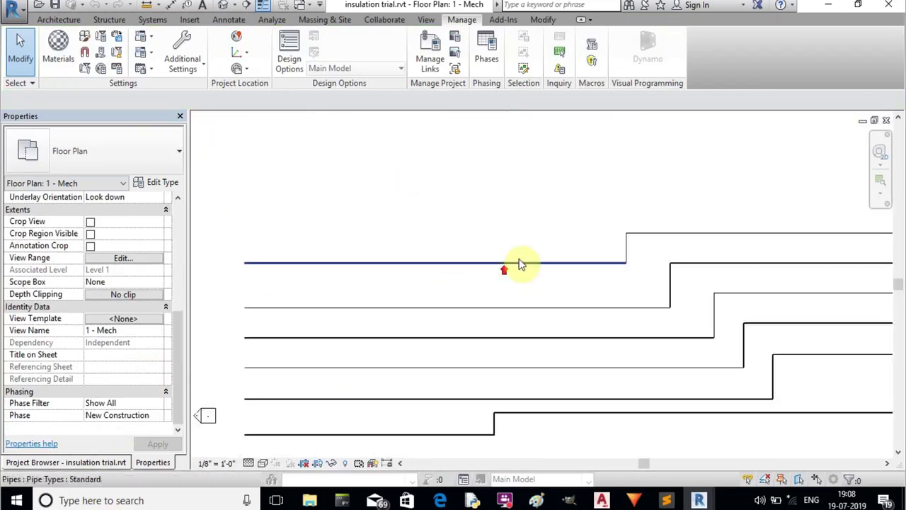
scroll(520, 264, "up", 4)
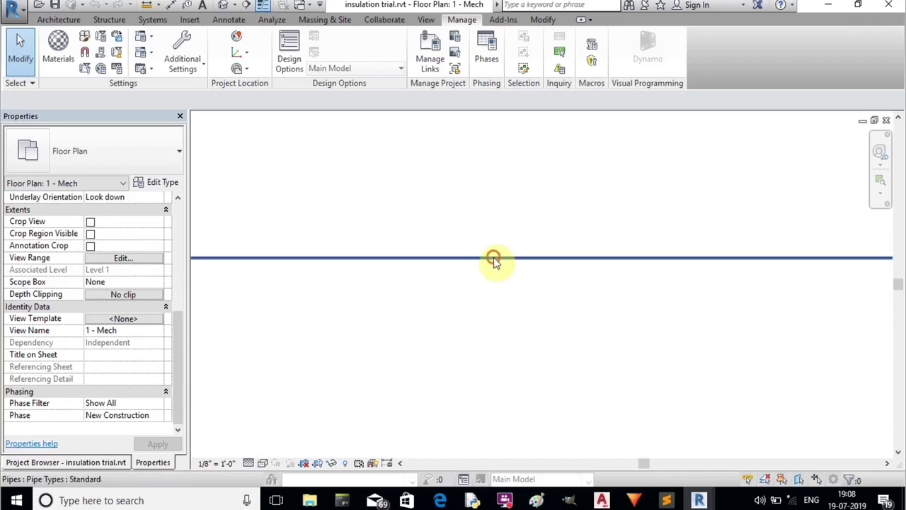
left_click(491, 259)
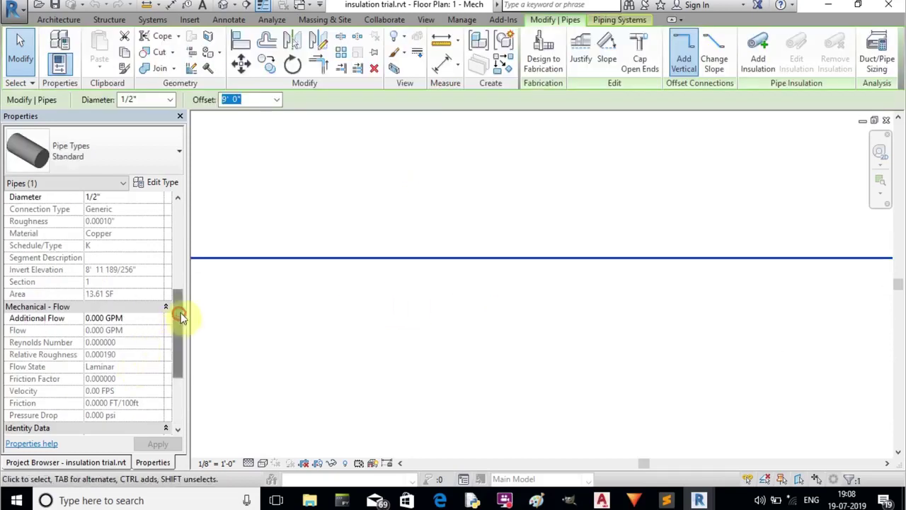
left_click_drag(177, 313, 179, 269)
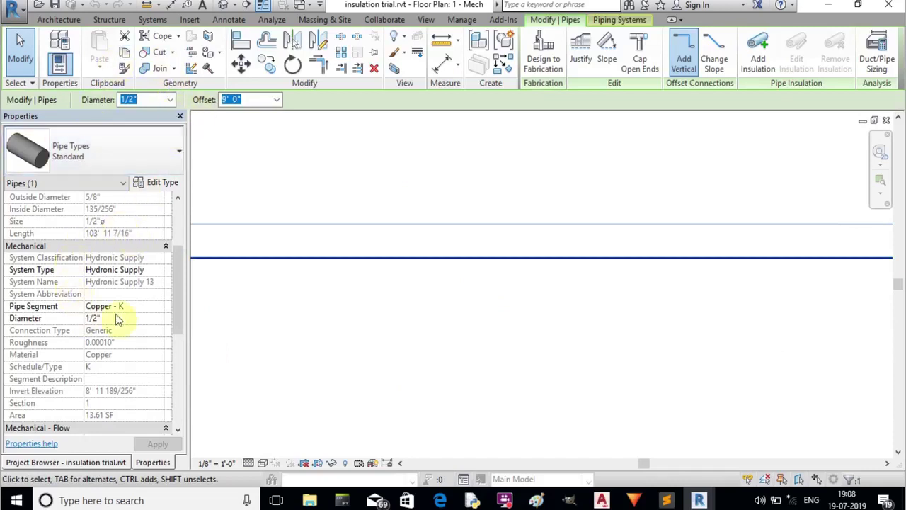
left_click_drag(175, 280, 191, 380)
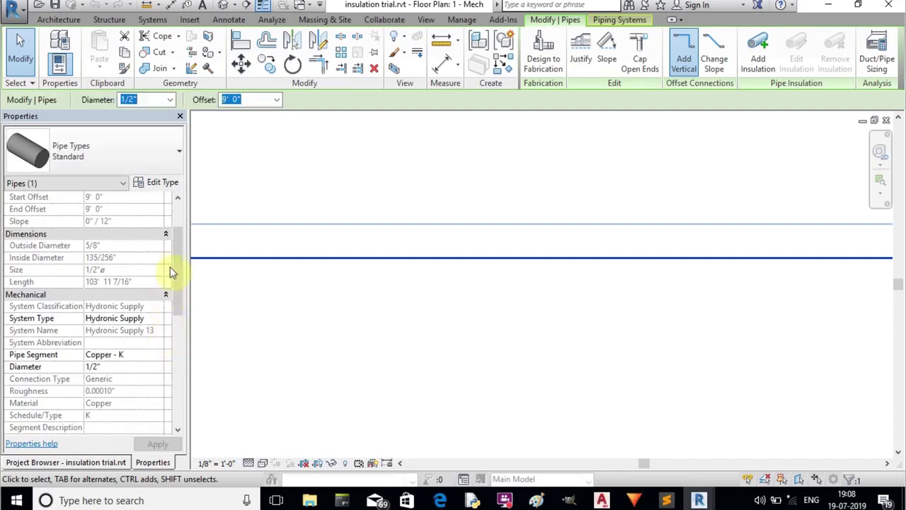
scroll(176, 258, "down", 5)
scroll(182, 333, "up", 4)
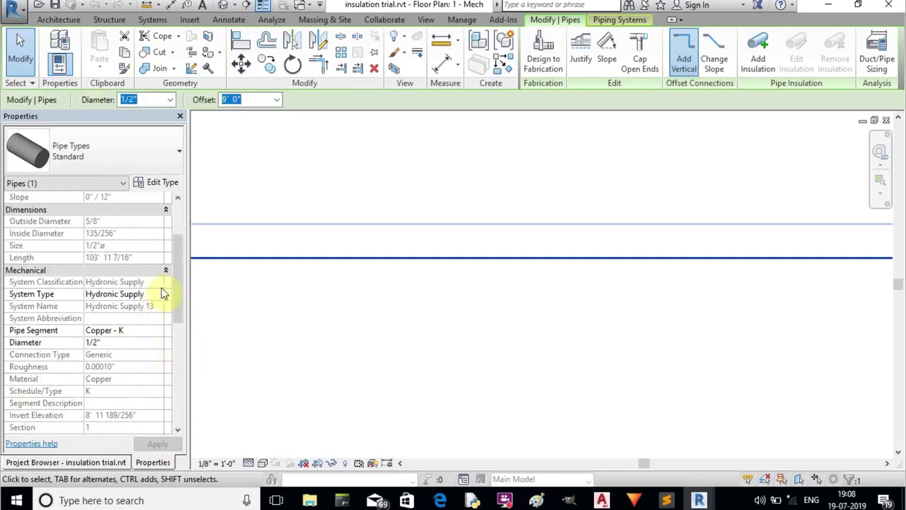
scroll(176, 278, "down", 8)
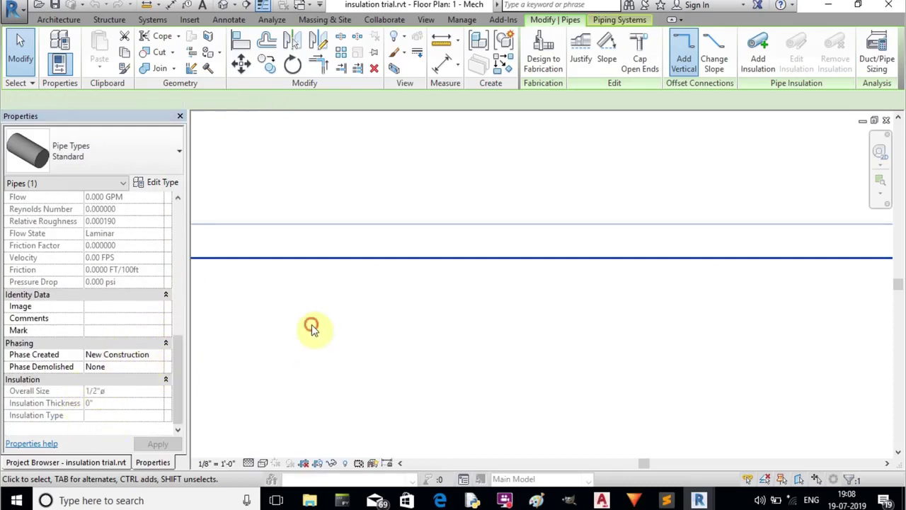
left_click(423, 280)
Select another pipe in the second group to check its properties, then clear the selection
scroll(422, 280, "down", 1)
middle_click_drag(441, 300, 465, 178)
scroll(474, 380, "up", 4)
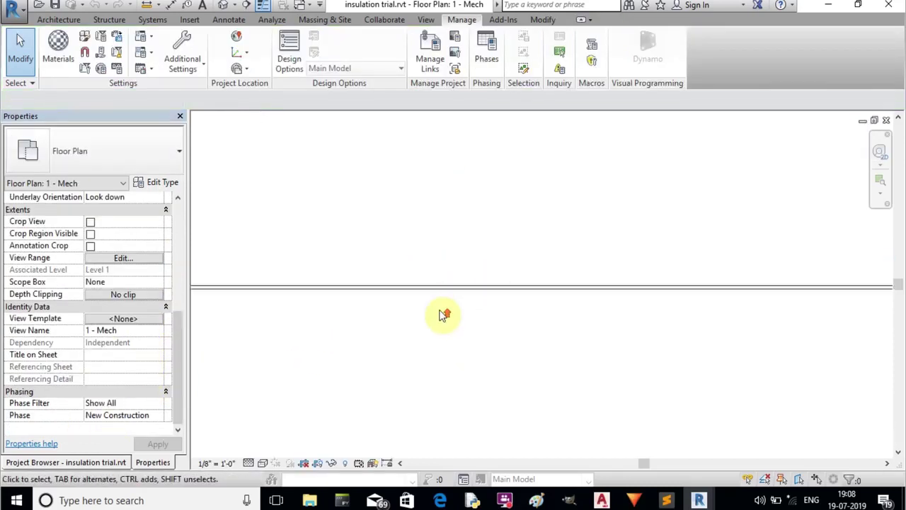
scroll(410, 244, "down", 3)
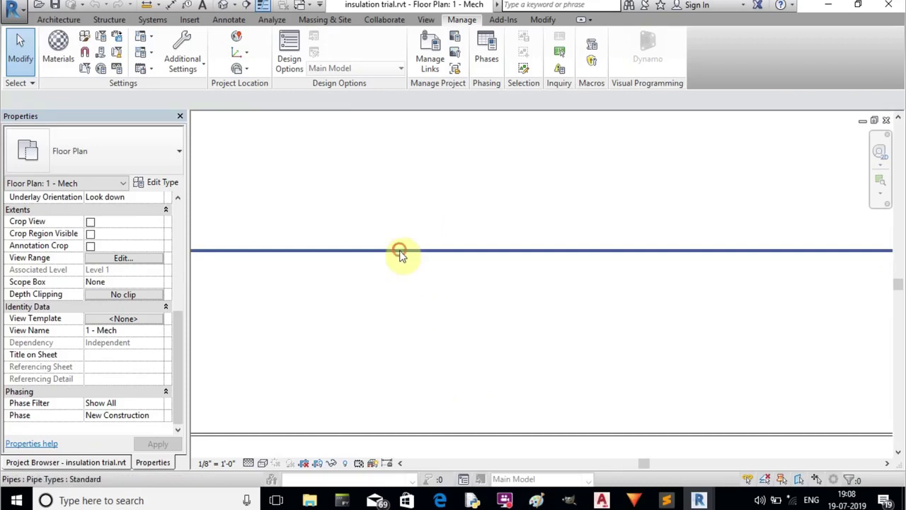
left_click(399, 250)
left_click(408, 315)
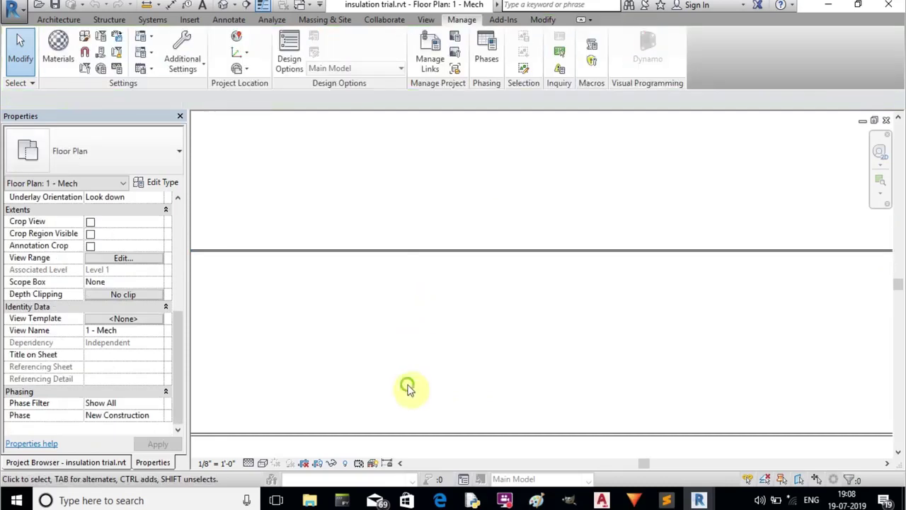
Check the next lower pipe in the second group, clear the selection, and look over the neighbouring stepped pipe groups
middle_click_drag(406, 387, 417, 301)
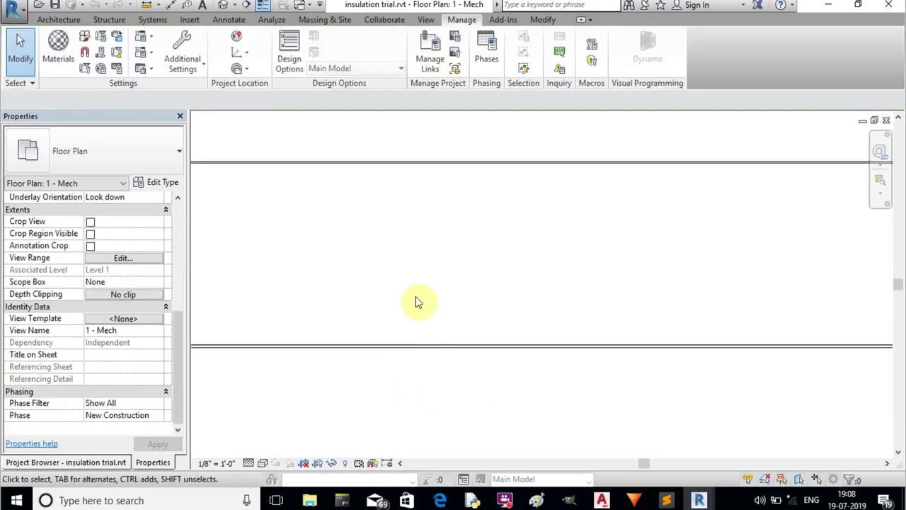
left_click(411, 351)
left_click(422, 373)
scroll(576, 233, "down", 8)
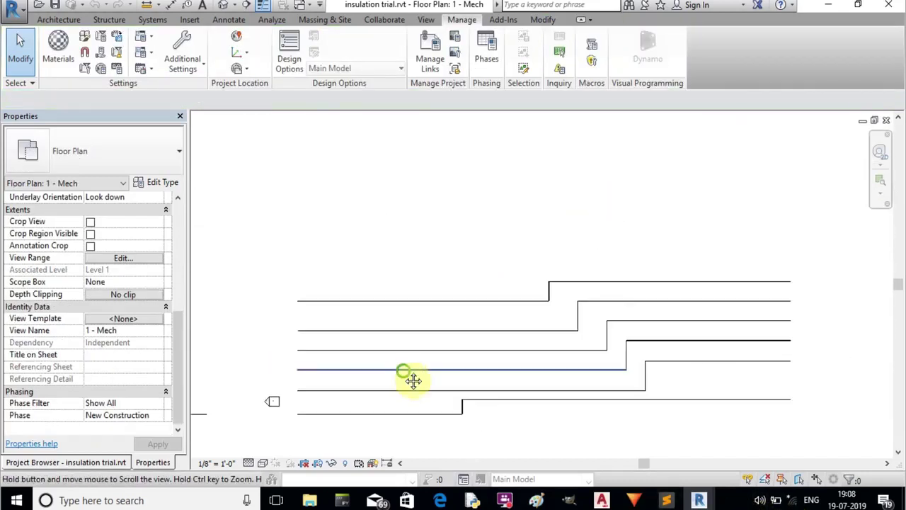
middle_click_drag(413, 381, 542, 389)
middle_click_drag(323, 373, 568, 224)
scroll(568, 224, "up", 1)
scroll(440, 204, "up", 3)
middle_click_drag(435, 204, 488, 285)
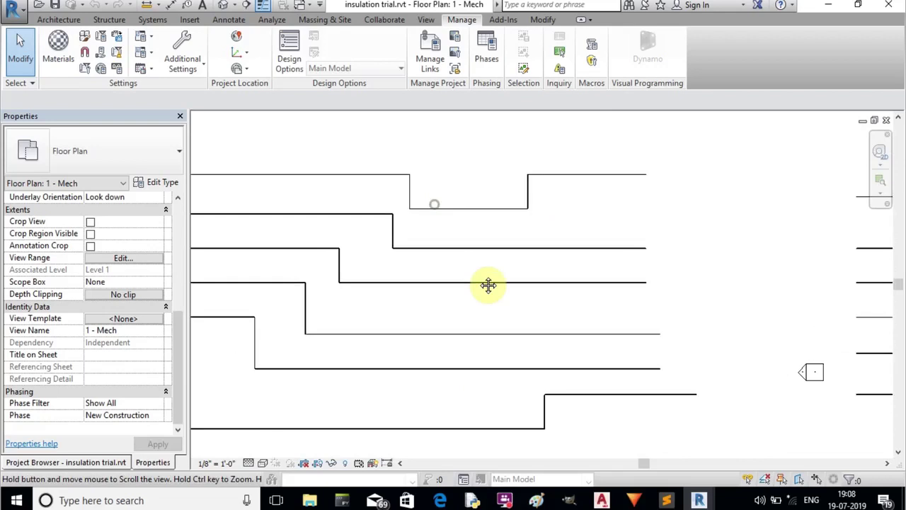
scroll(583, 370, "down", 2)
middle_click_drag(582, 370, 576, 305)
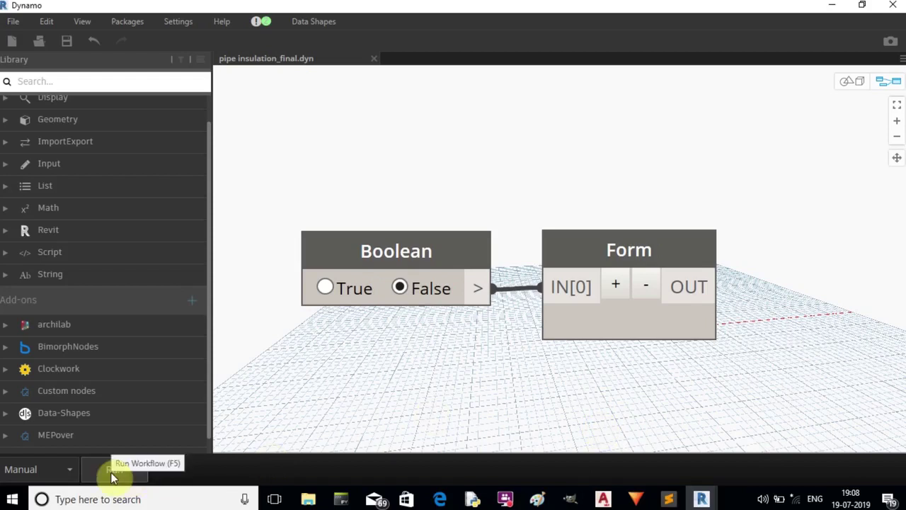
Switch to Dynamo, run the pipe insulation graph and choose Hydronic Return as the system type in its form
left_click(111, 473)
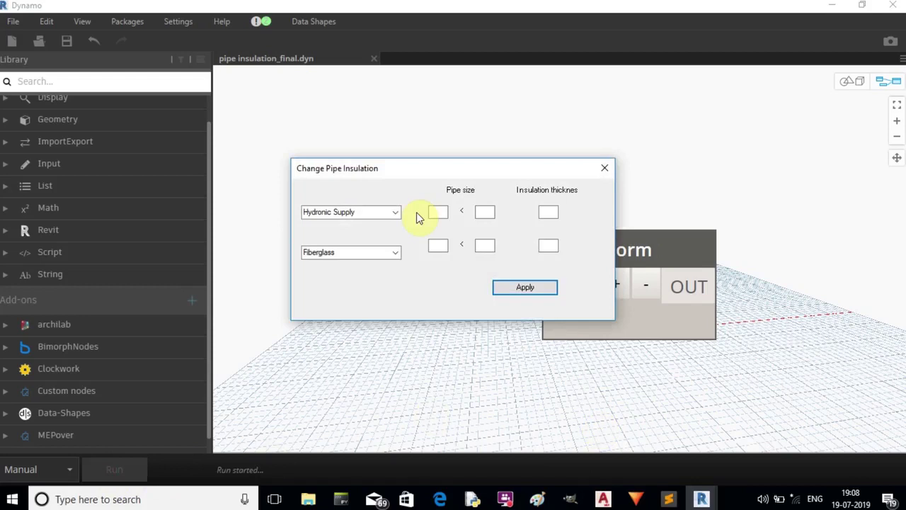
left_click(395, 210)
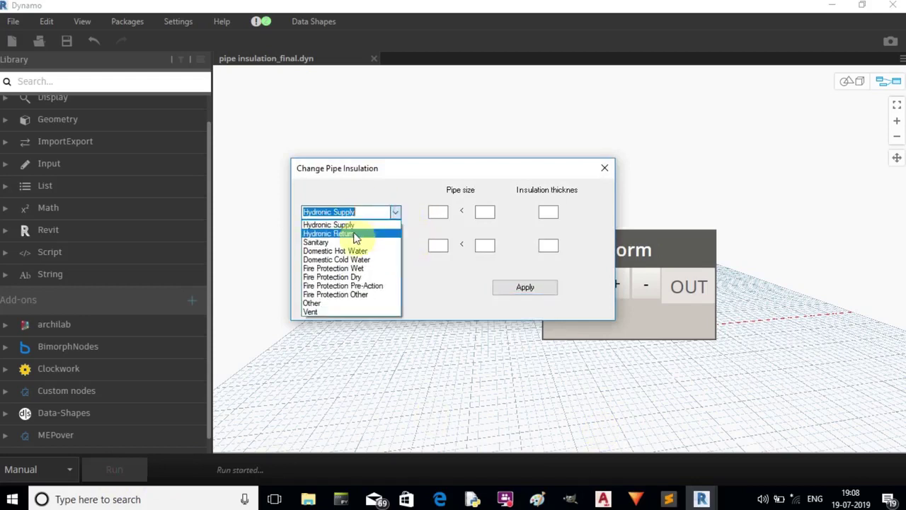
left_click(354, 234)
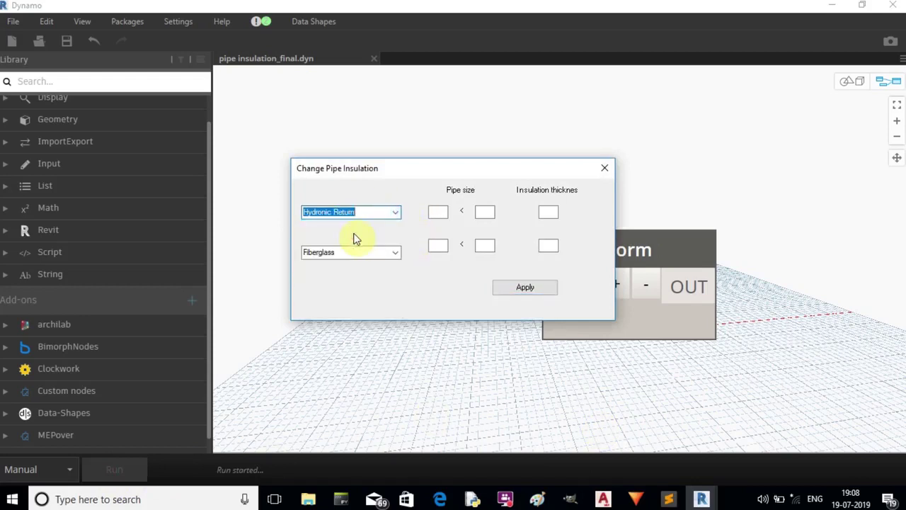
Choose Fiberglass with thickness 1 for pipe sizes 0.5 to 2 and thickness 2 for sizes 2.5 to 4, and apply the insulation
left_click(395, 253)
left_click(326, 264)
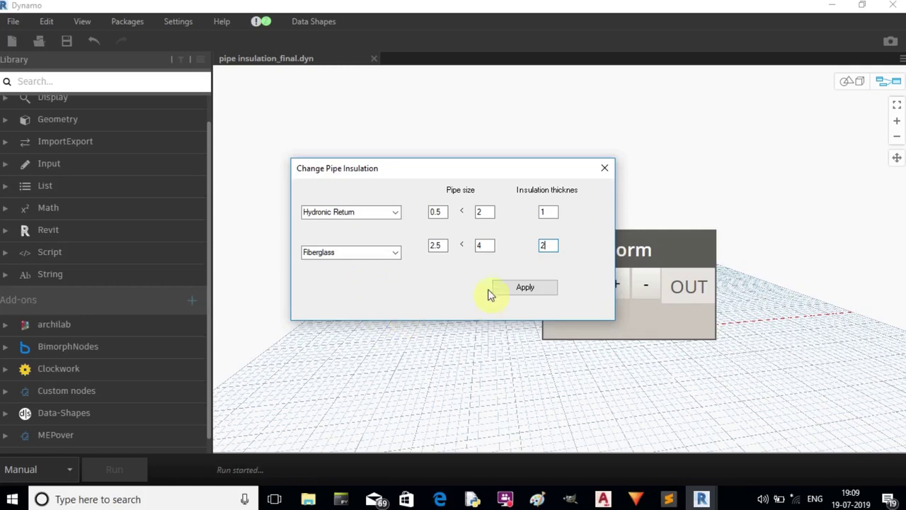
left_click(536, 290)
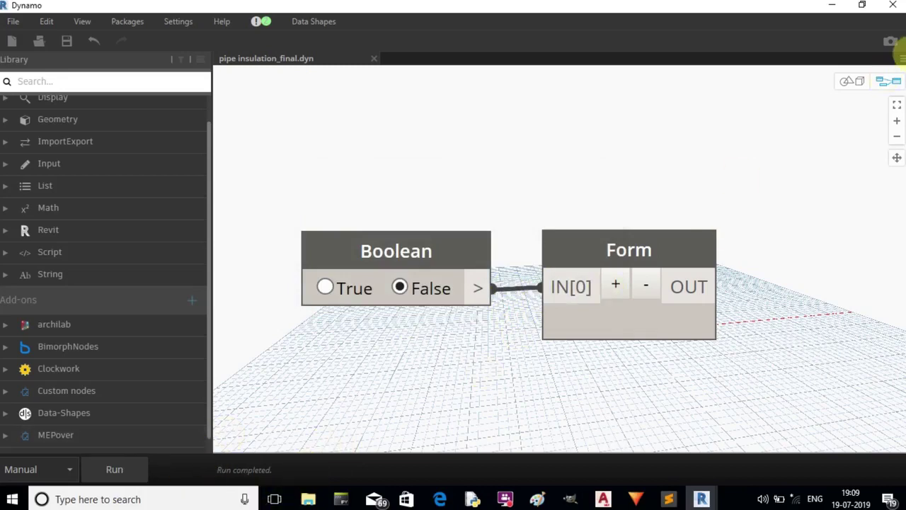
Return to Revit and check the diameter, system type and insulation properties of the top pipe in the first group, then deselect it
left_click(829, 6)
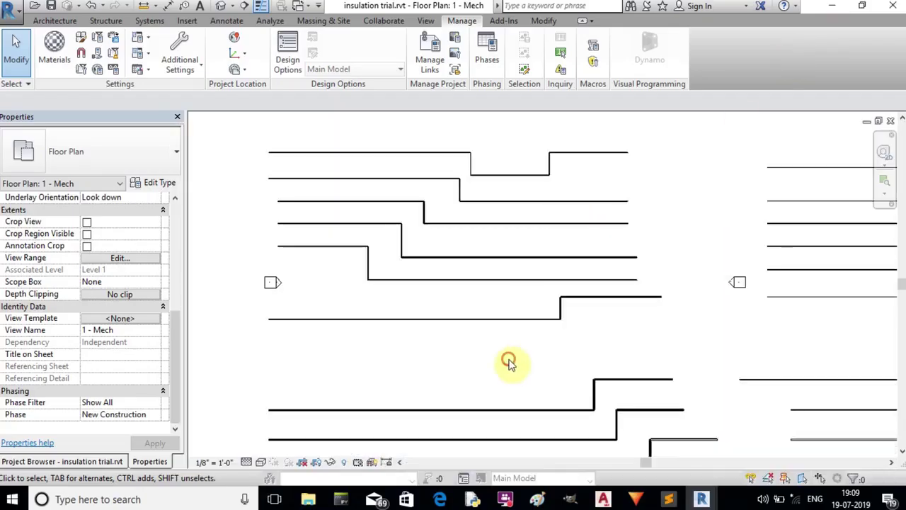
scroll(415, 152, "up", 4)
scroll(417, 172, "up", 3)
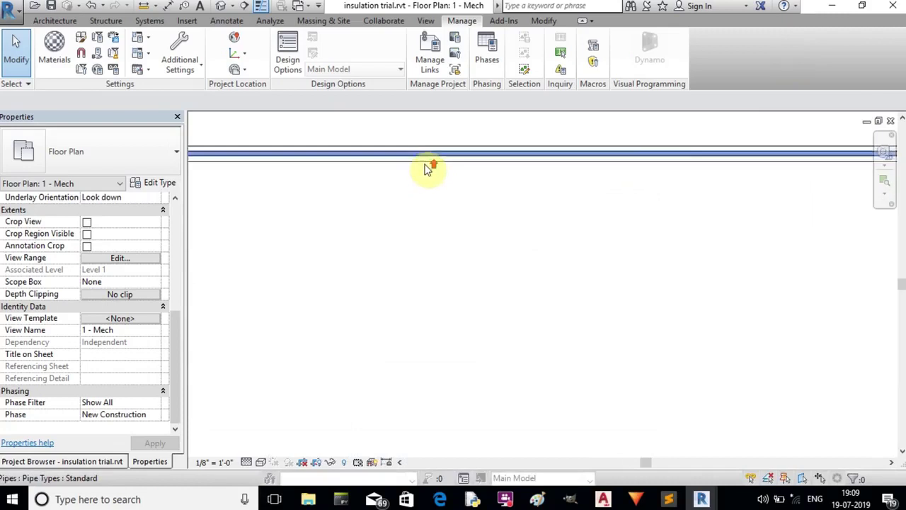
middle_click_drag(429, 165, 455, 300)
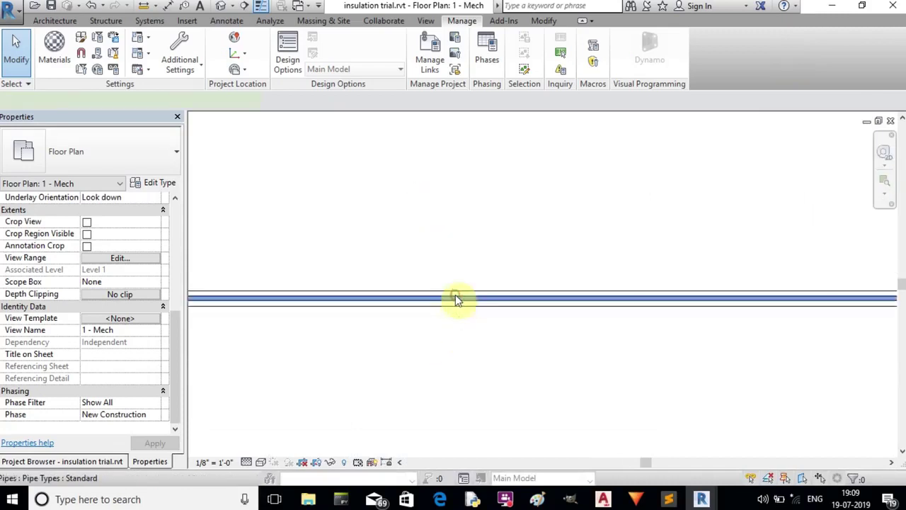
left_click(455, 298)
scroll(174, 315, "up", 4)
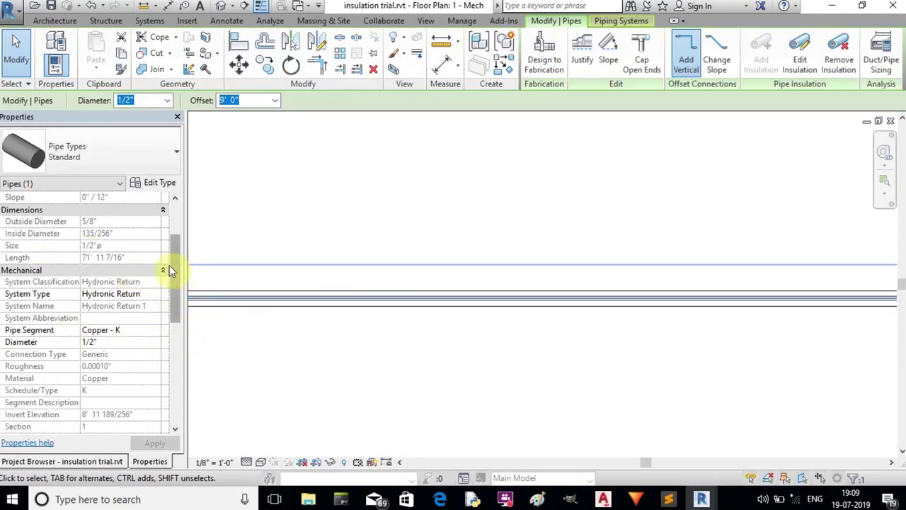
left_click_drag(170, 262, 182, 386)
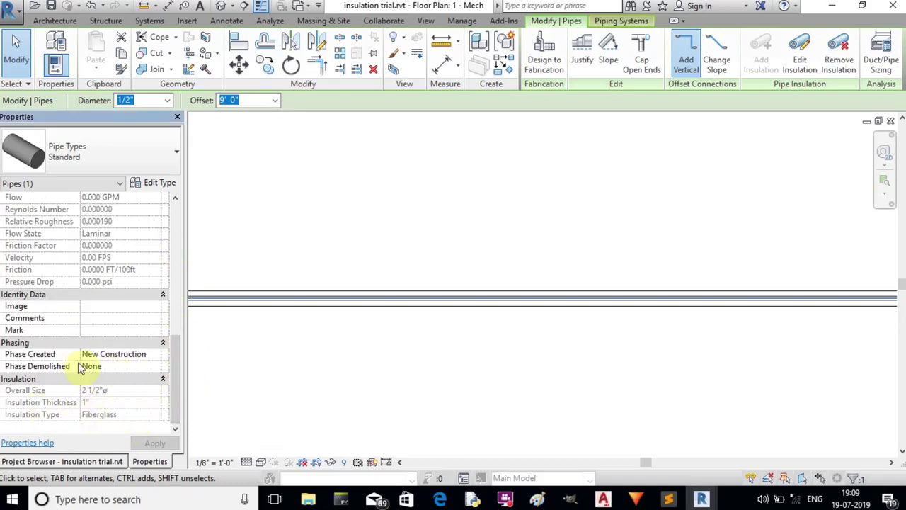
left_click(257, 359)
Examine the insulation outlines along the stepped pipes and around their elbows in the first group
scroll(347, 286, "down", 5)
middle_click_drag(349, 282, 356, 288)
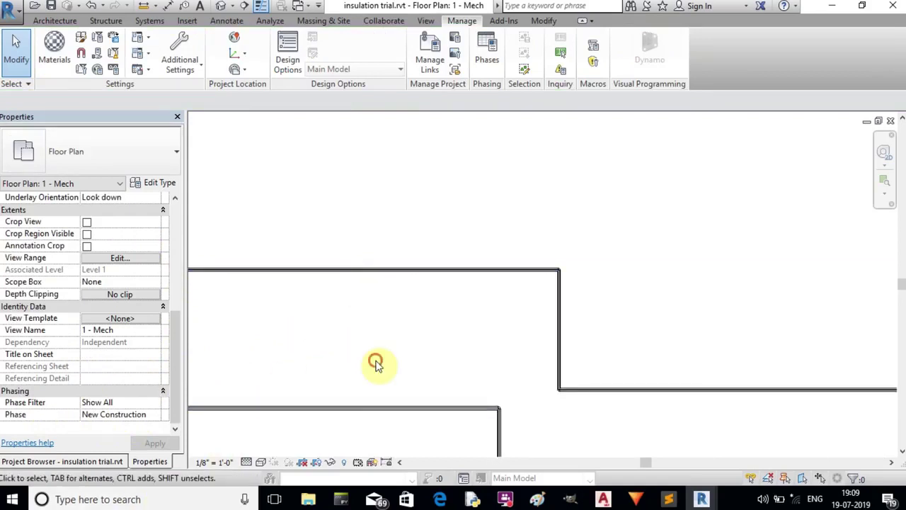
scroll(332, 438, "up", 3)
middle_click_drag(339, 418, 348, 335)
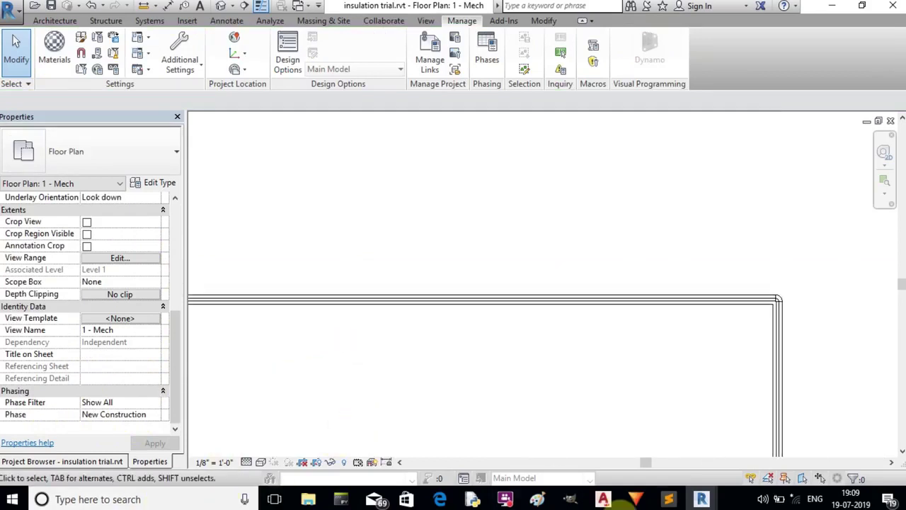
scroll(600, 354, "up", 2)
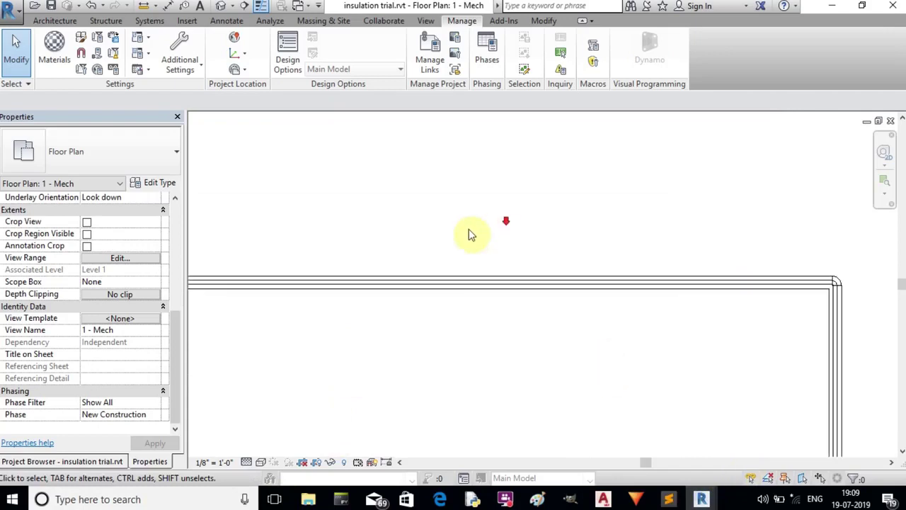
scroll(468, 231, "down", 4)
scroll(481, 313, "down", 3)
middle_click_drag(530, 317, 632, 211)
scroll(432, 361, "up", 2)
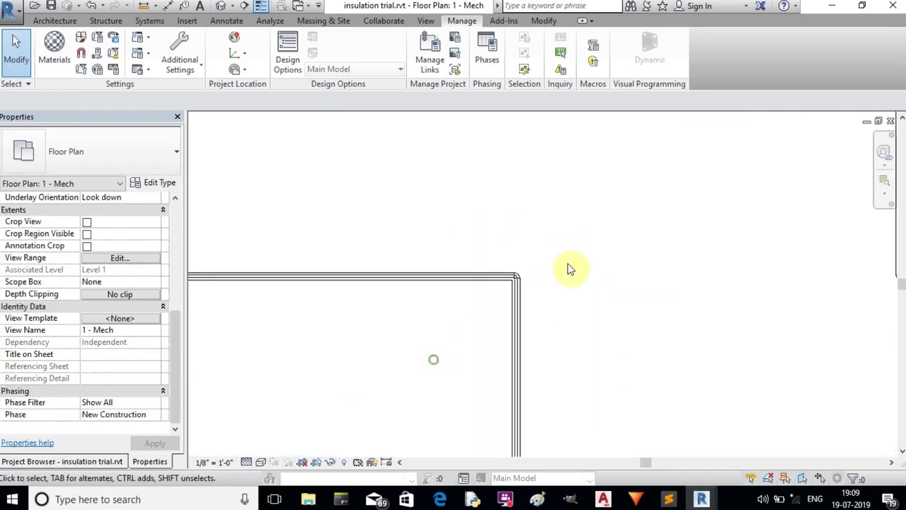
scroll(568, 266, "up", 3)
middle_click_drag(507, 307, 698, 229)
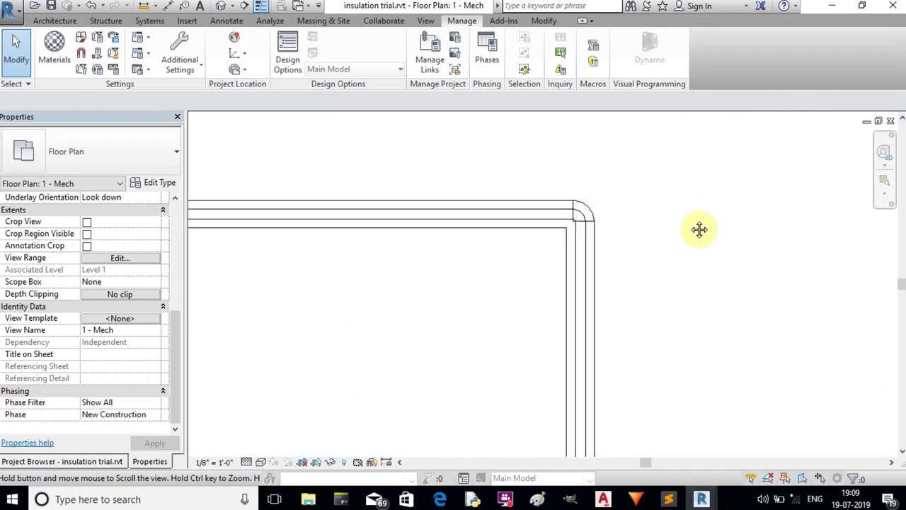
Check the diameter and insulation properties of the short vertical pipe below an elbow, then clear the selection
scroll(453, 268, "down", 2)
middle_click_drag(463, 293, 612, 160)
scroll(429, 313, "up", 2)
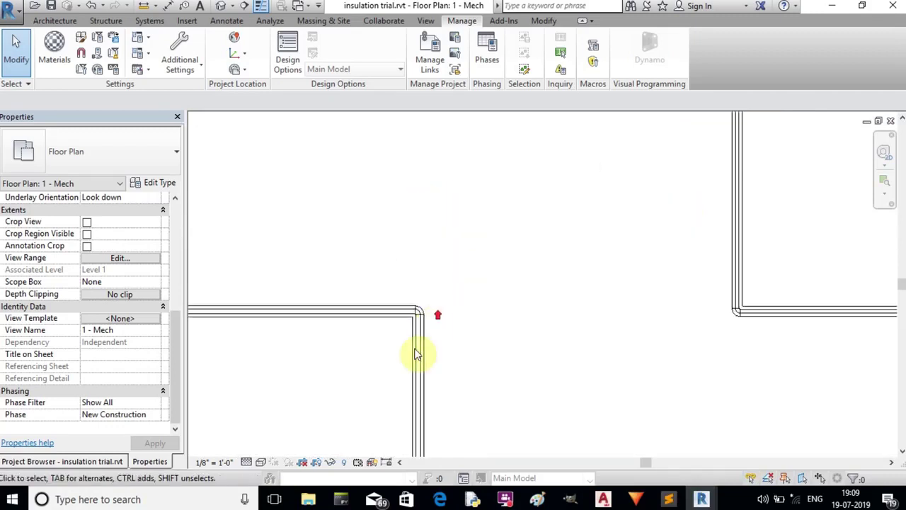
left_click(419, 351)
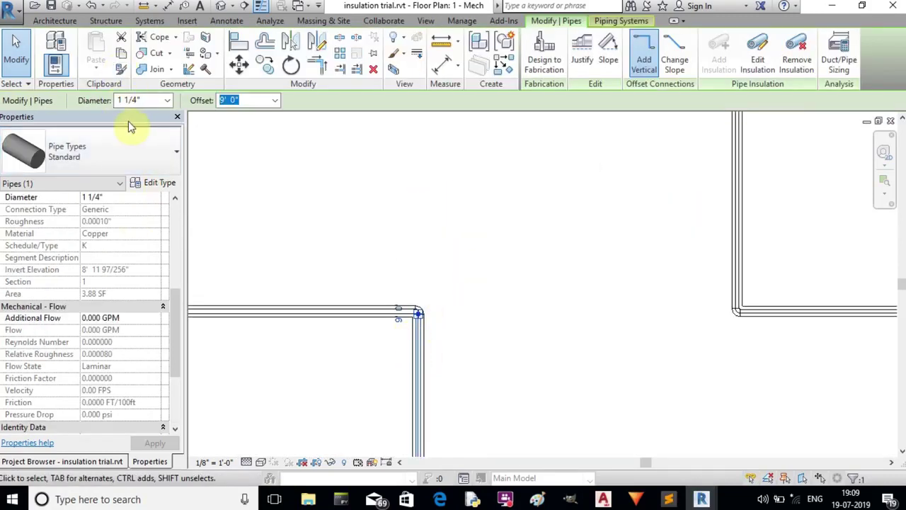
left_click_drag(174, 326, 173, 383)
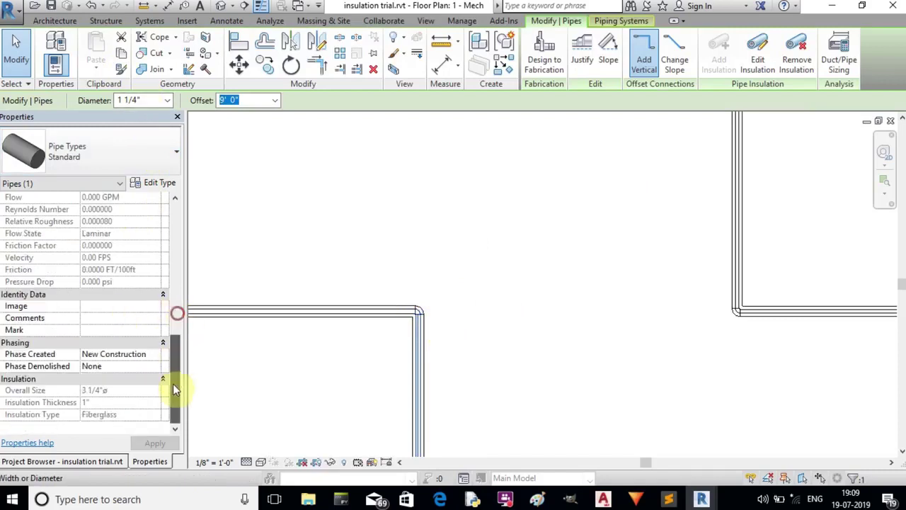
left_click(333, 349)
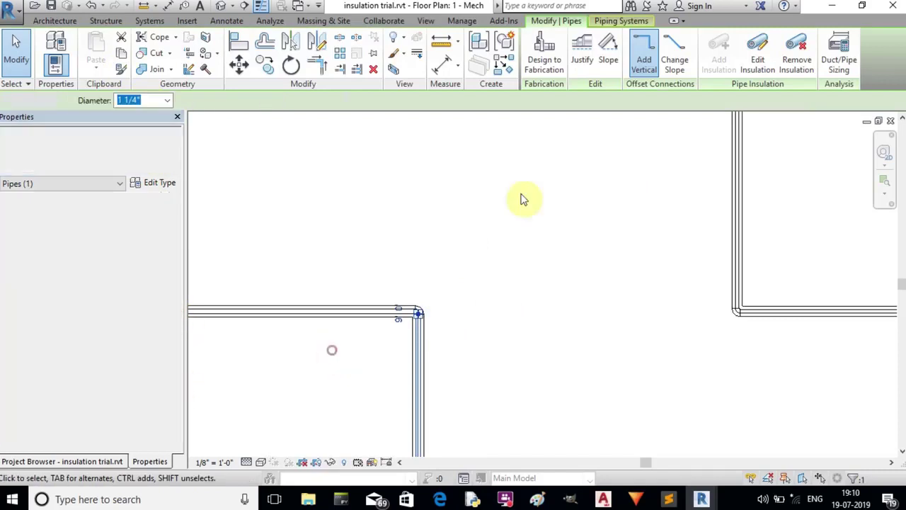
Inspect the insulation on the lower stepped pipe of the first group, then look over all pipe groups in the plan
scroll(536, 214, "up", 5)
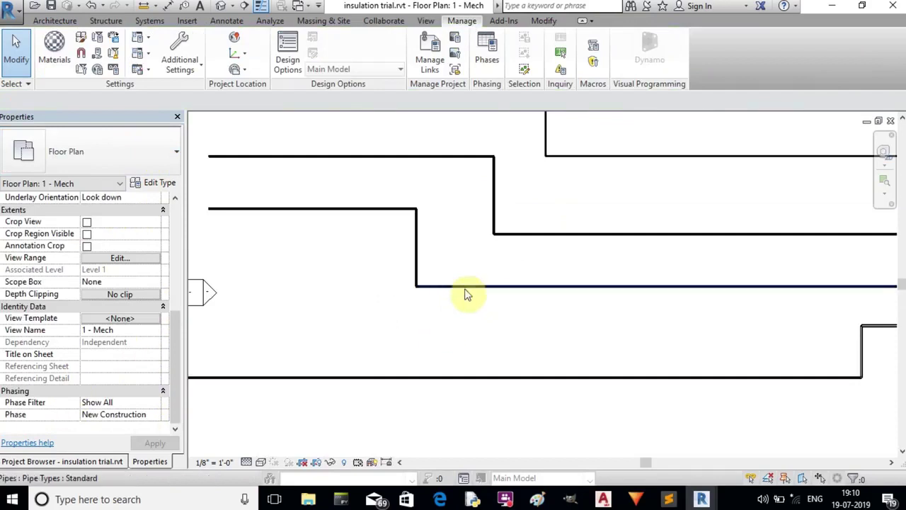
scroll(445, 385, "up", 2)
scroll(447, 384, "up", 2)
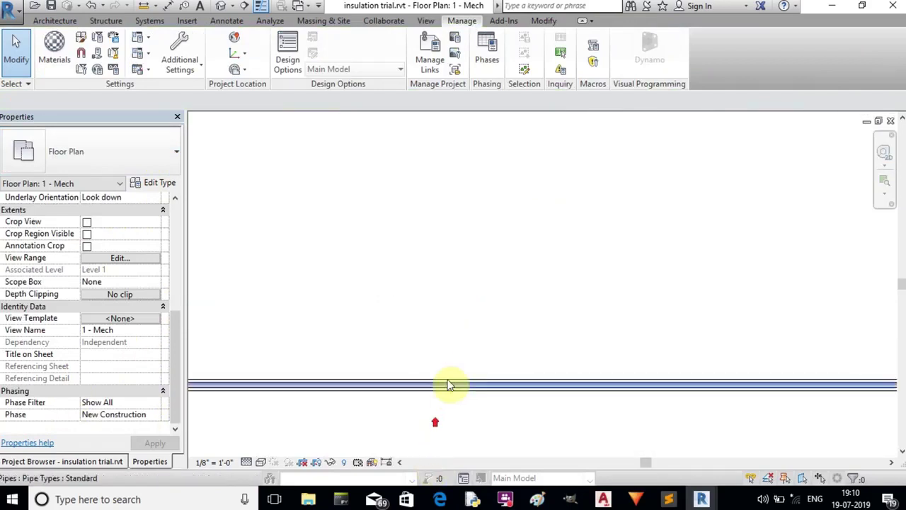
left_click(444, 394)
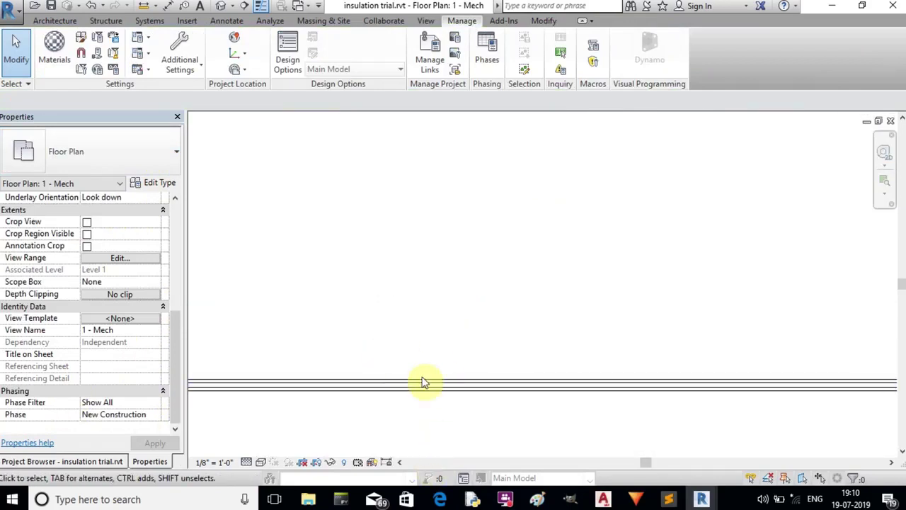
left_click(411, 383)
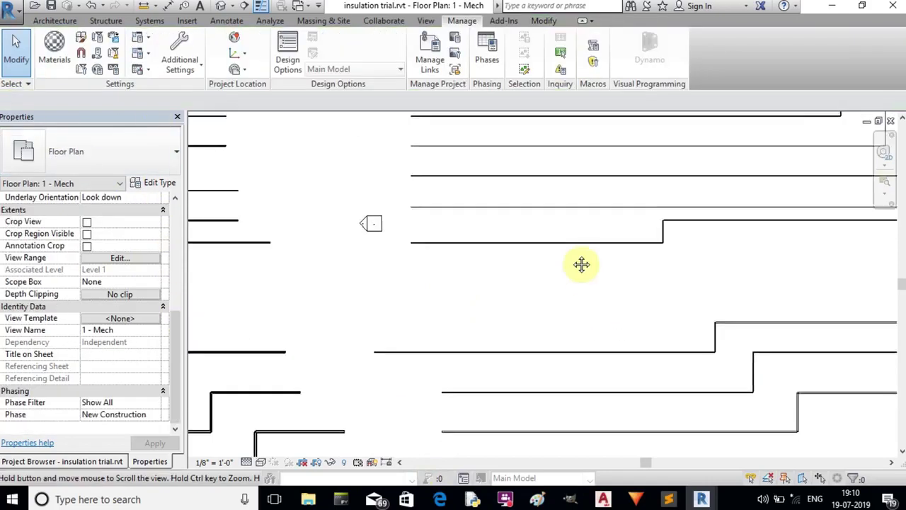
middle_click_drag(582, 265, 576, 239)
middle_click_drag(558, 305, 545, 211)
scroll(548, 205, "up", 1)
scroll(555, 349, "down", 5)
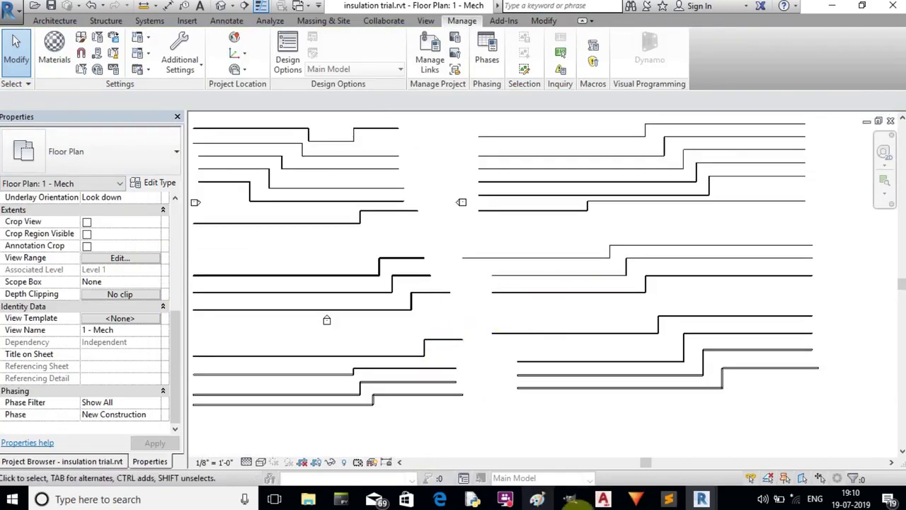
Switch to Dynamo and set the Boolean node feeding the form to True
mouse_move(705, 499)
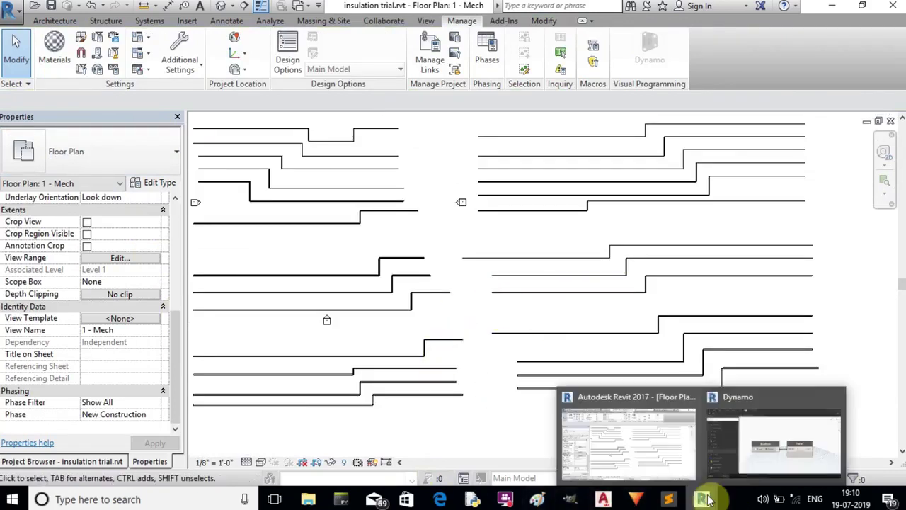
left_click(776, 455)
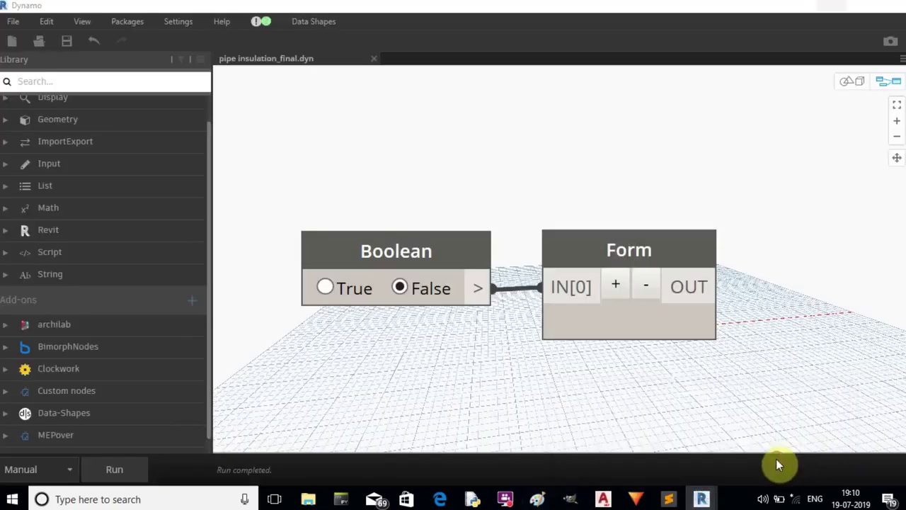
left_click(326, 288)
left_click(400, 287)
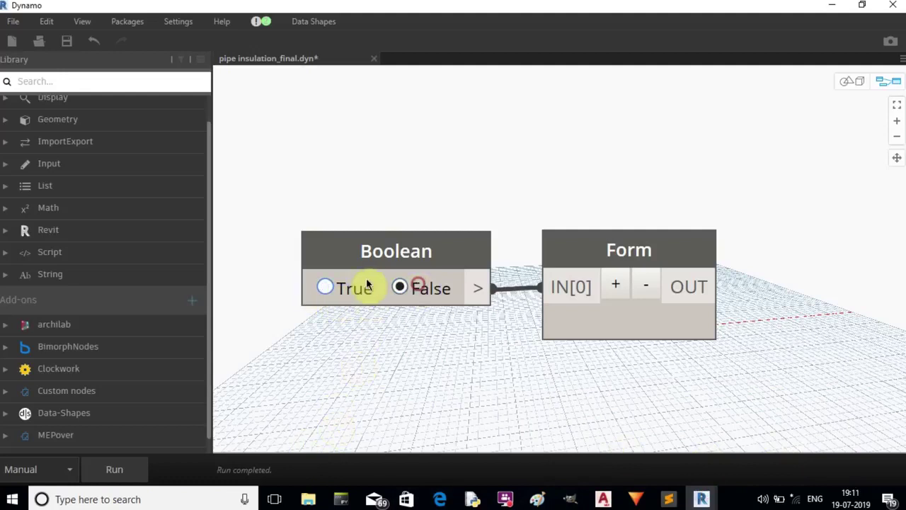
left_click(326, 287)
left_click(414, 288)
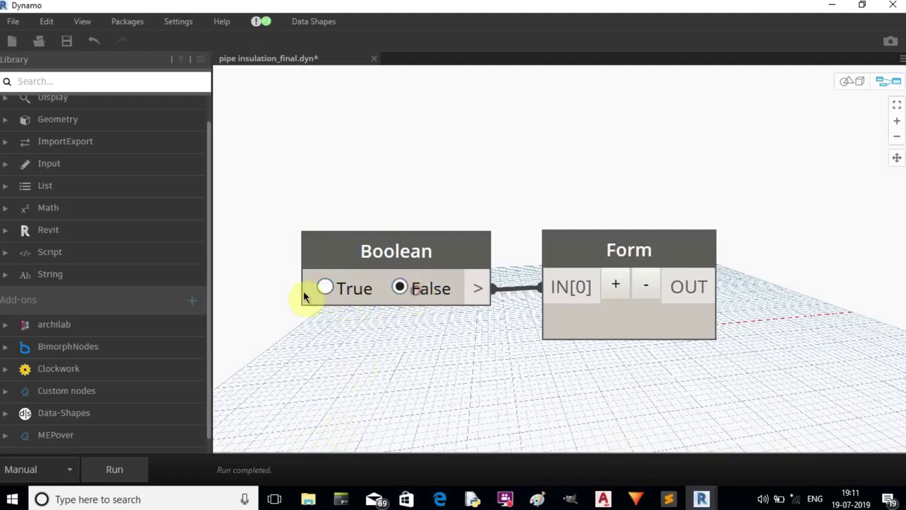
left_click(325, 288)
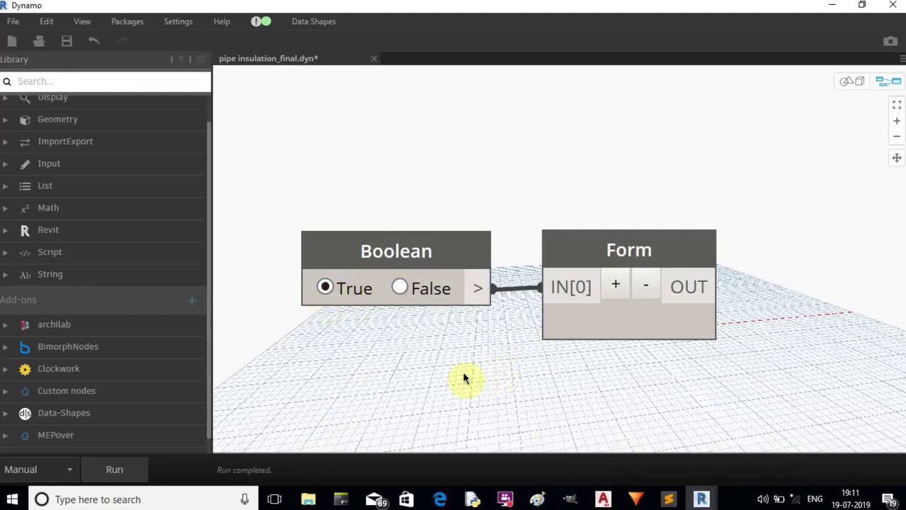